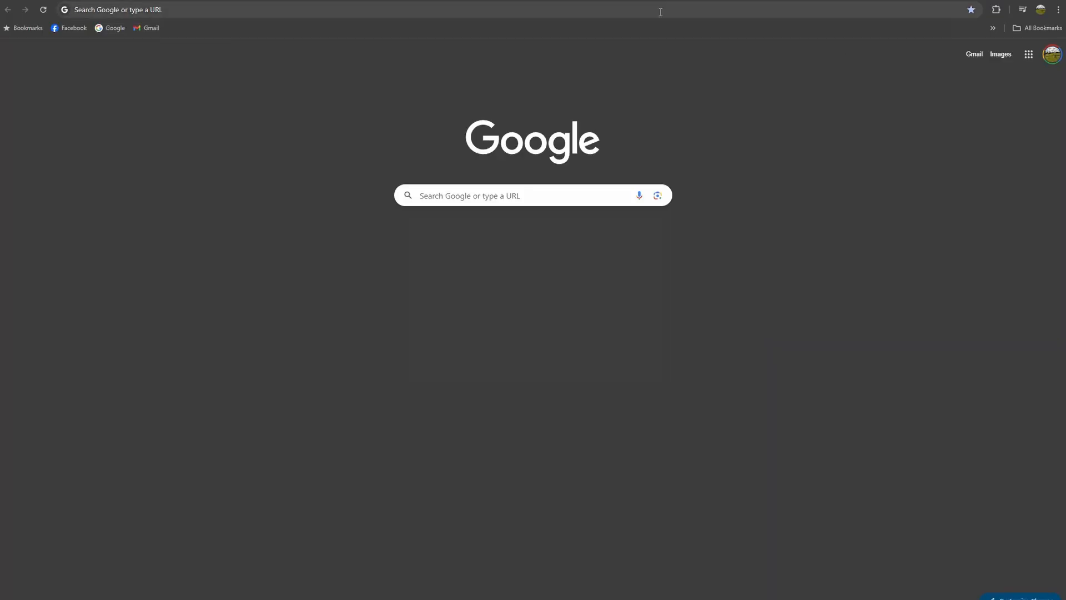
text(batocera)
- Go to the Batocera website and bring up its Downloads page of popular builds
key(Return)
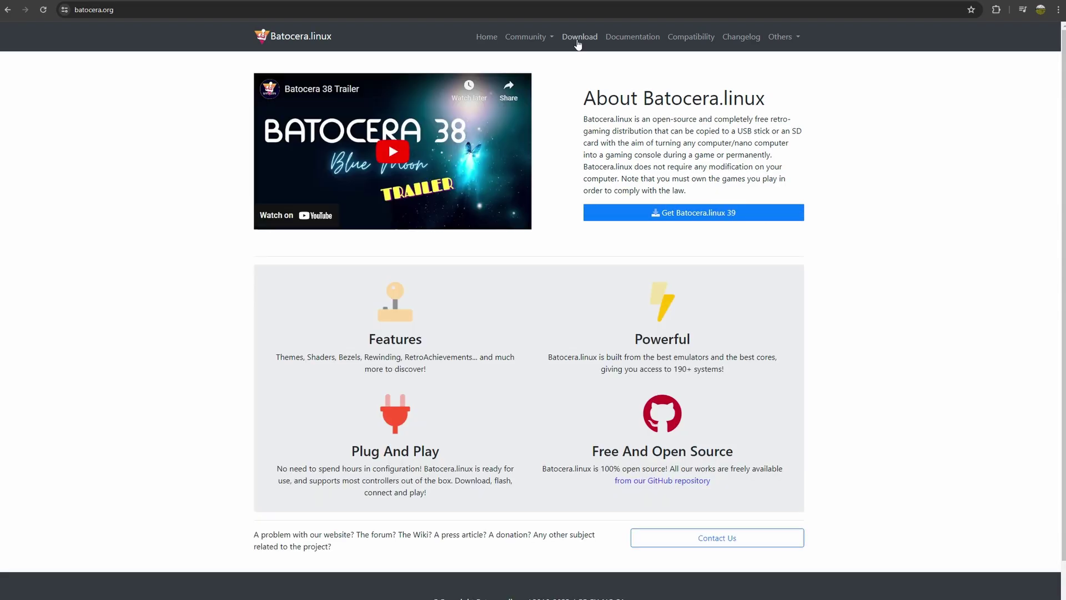
click(579, 37)
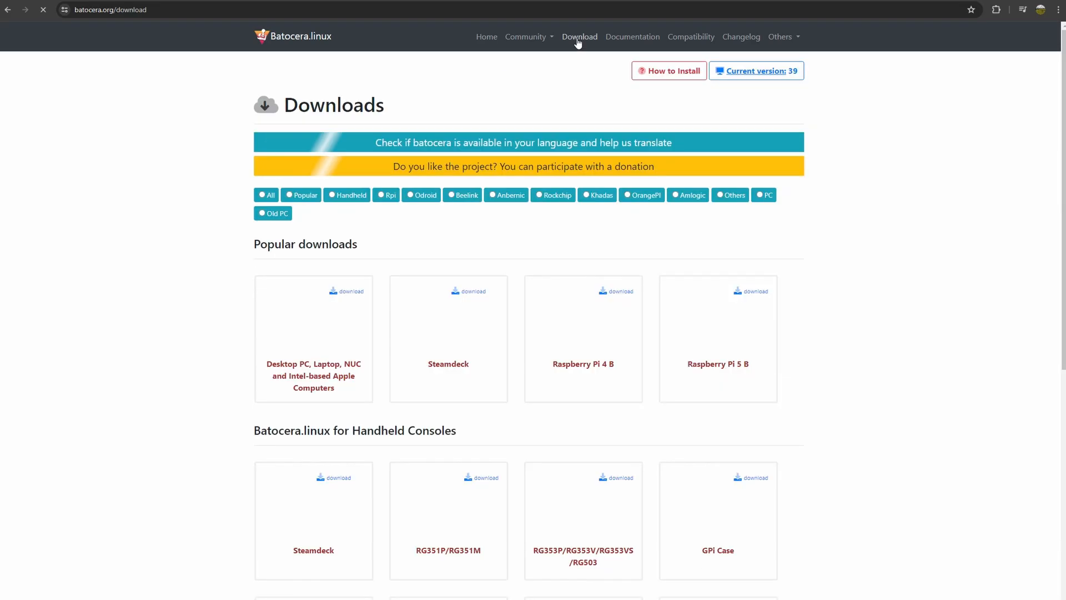
scroll(893, 221, down, 3)
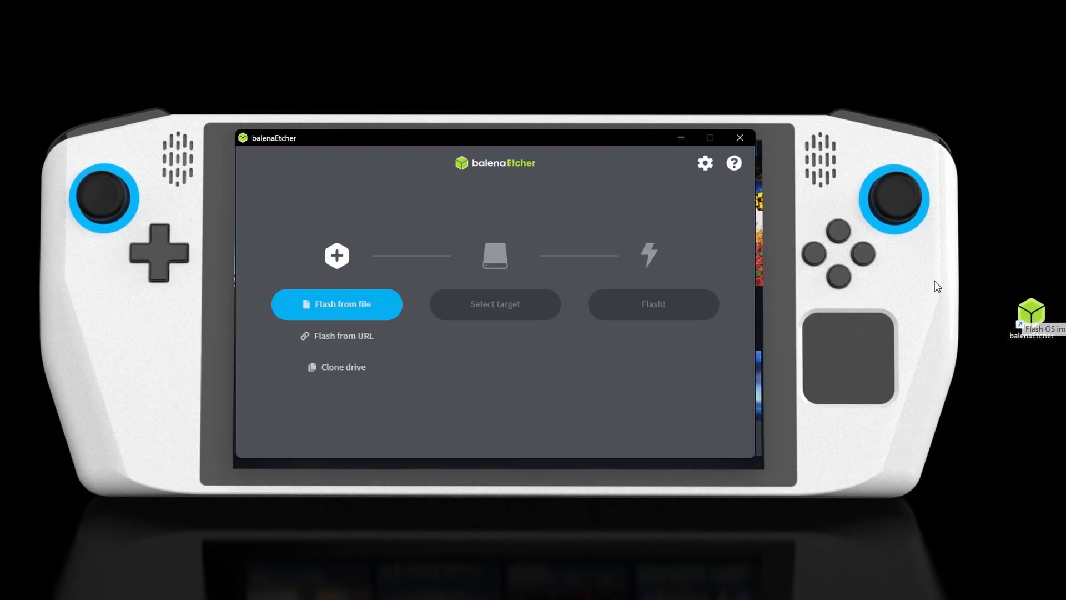
- Load the downloaded Batocera img.gz from Downloads as the source image to flash
click(361, 323)
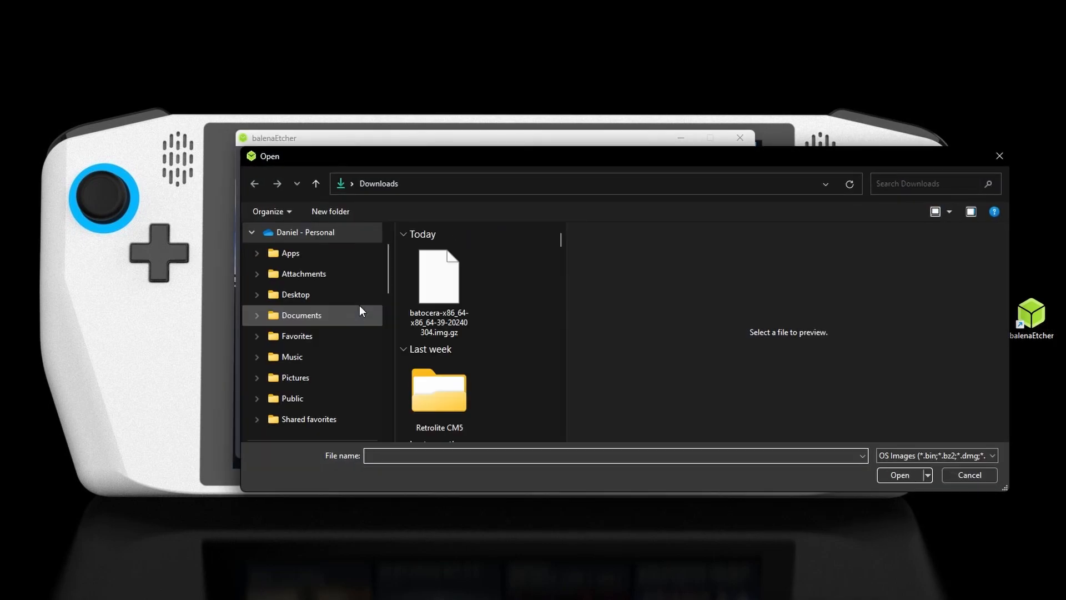
click(439, 298)
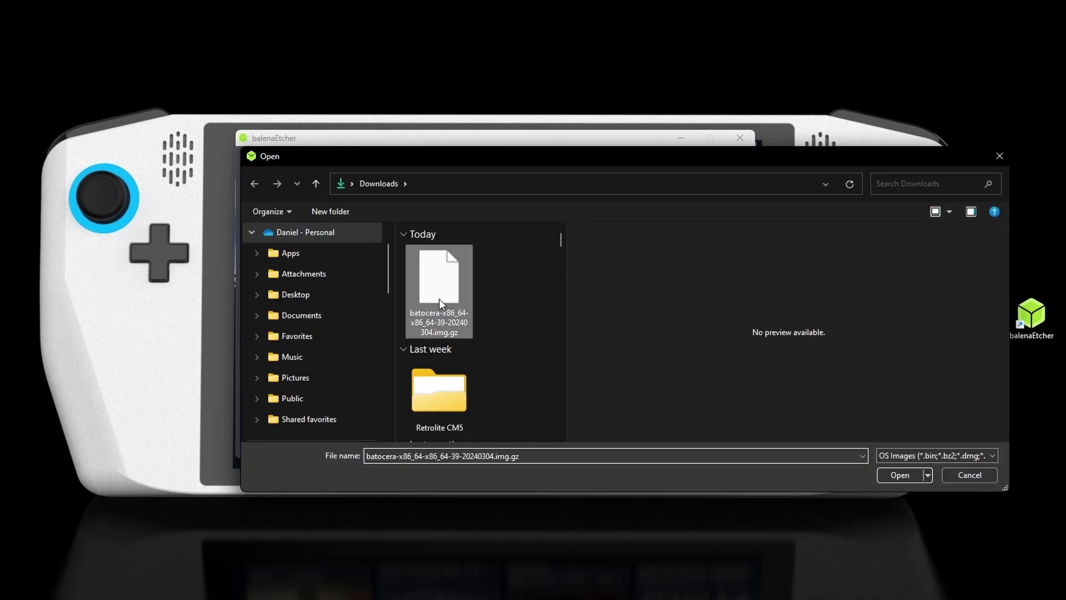
click(913, 475)
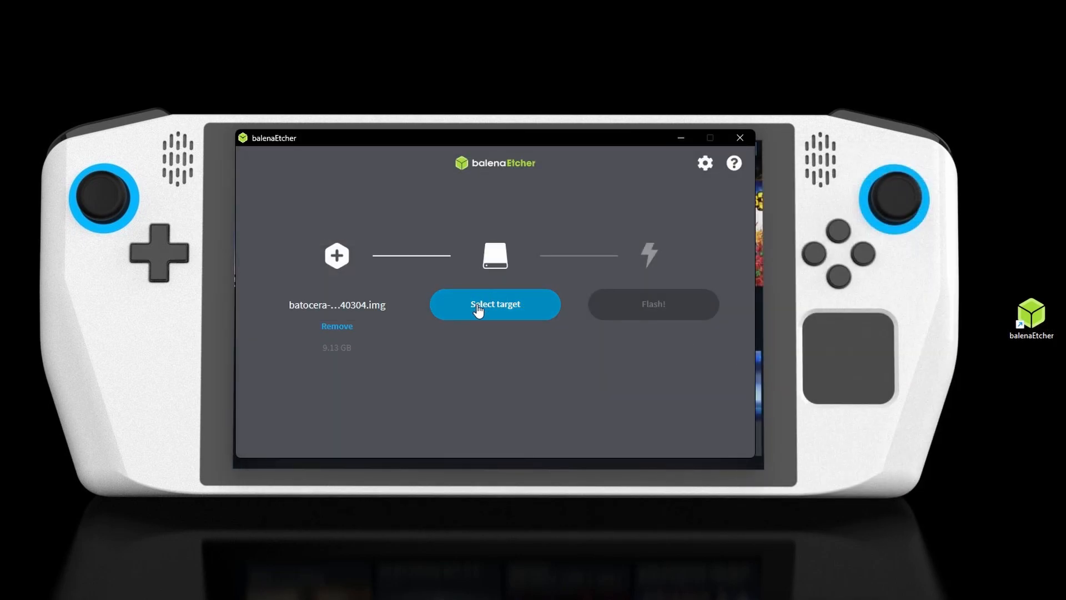
- Choose the 16 GB SanDisk Cruzer Blade USB drive as the flashing target
click(478, 310)
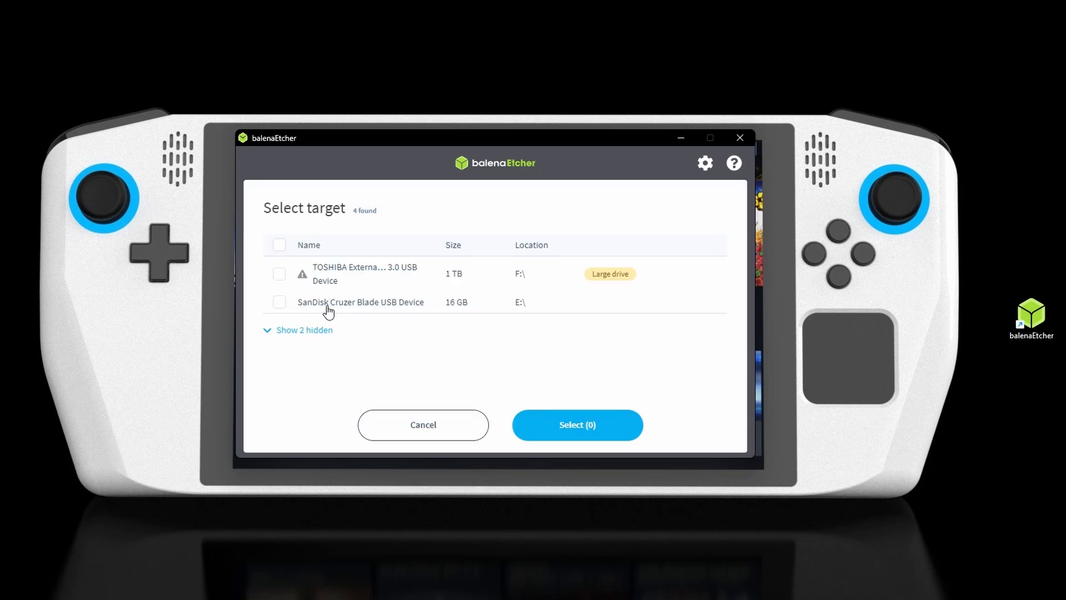
click(561, 425)
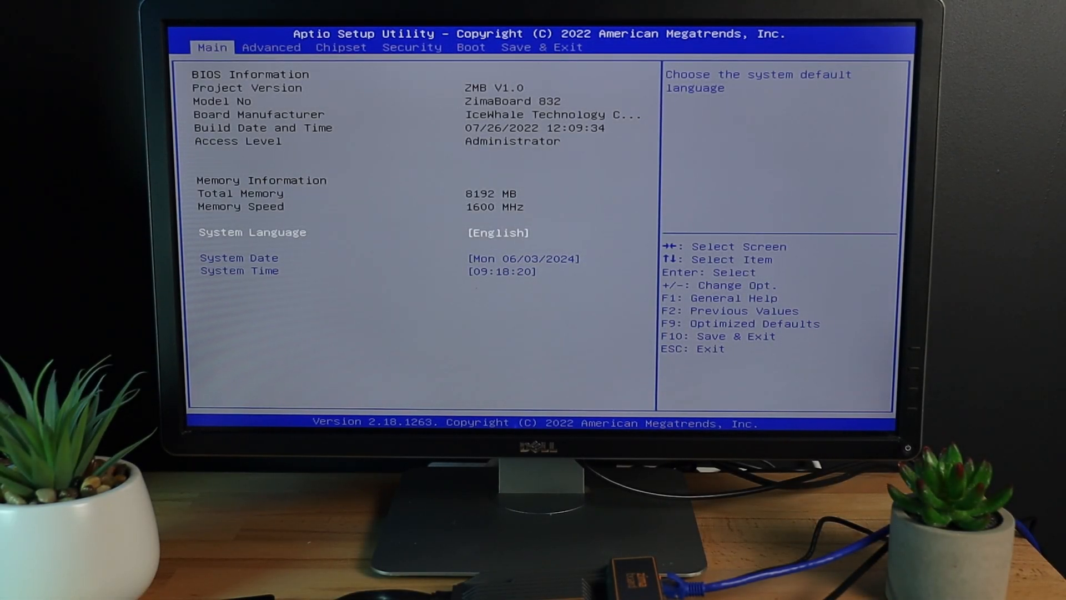
- On the Boot screen, set Boot Option #1 to the Samsung SSD
key(Right)
key(Right)
key(Right)
key(Right)
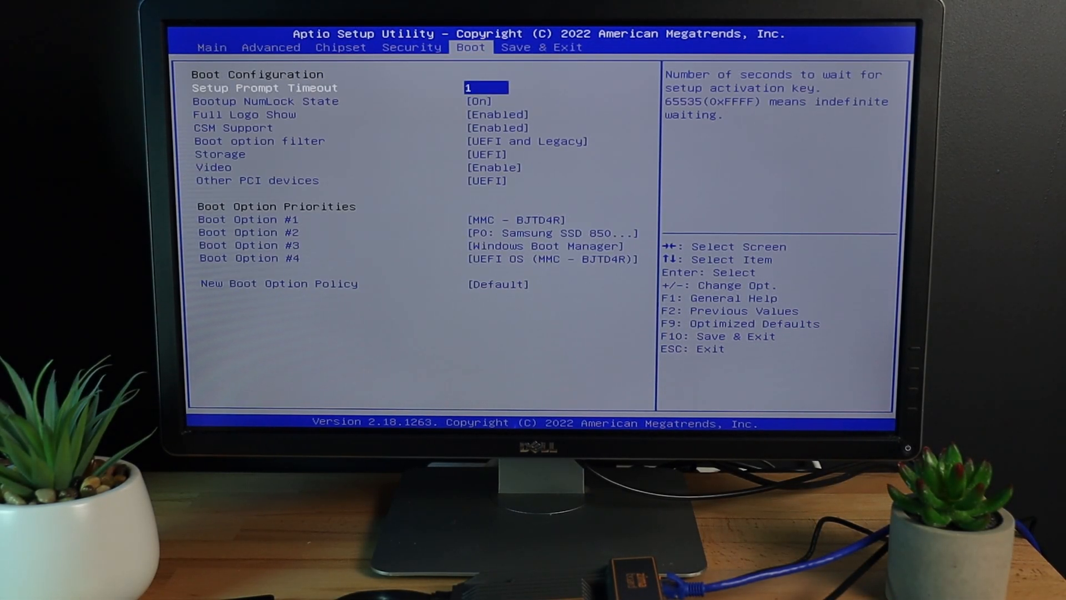
key(Down)
key(Down)
key(Down)
key(Down)
key(Down)
key(Down)
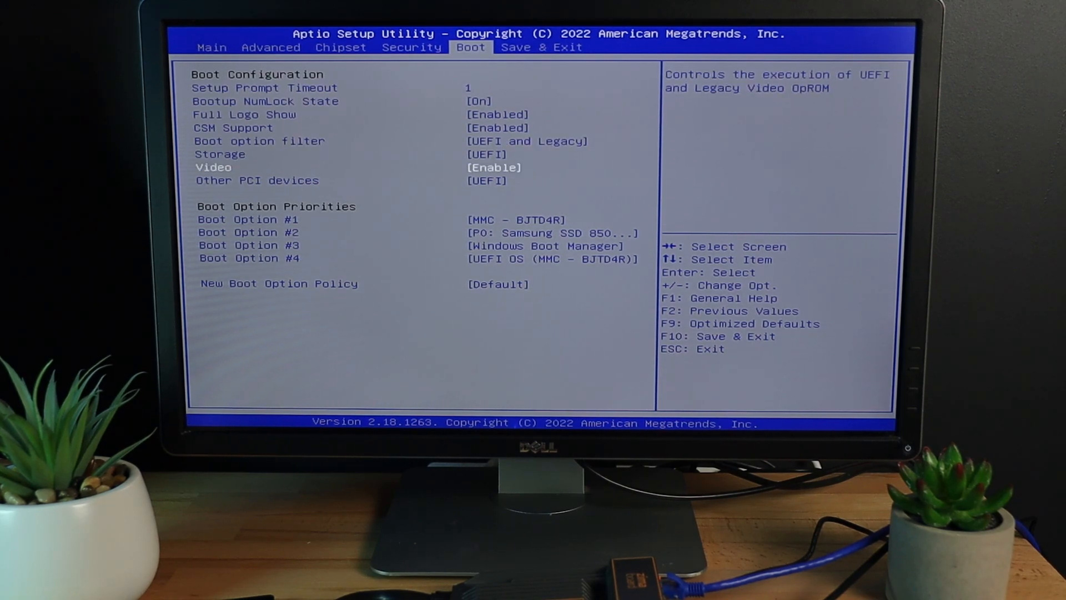
key(Down)
key(Down)
key(Down)
key(Up)
key(Return)
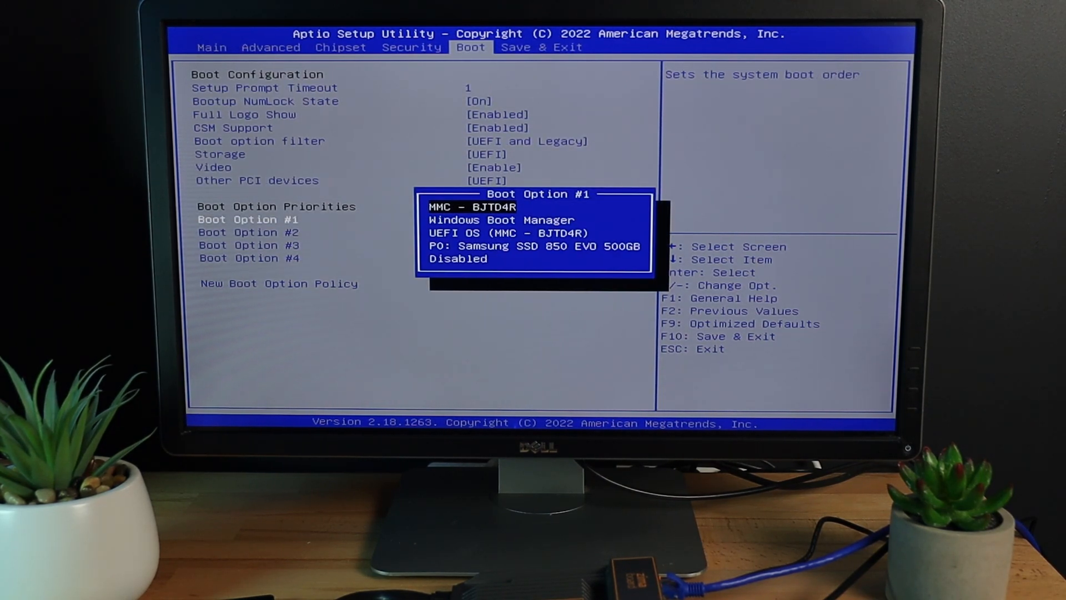
key(Down)
key(Down)
key(Down)
- Save the BIOS changes and exit so the board restarts into Batocera
key(Return)
key(F10)
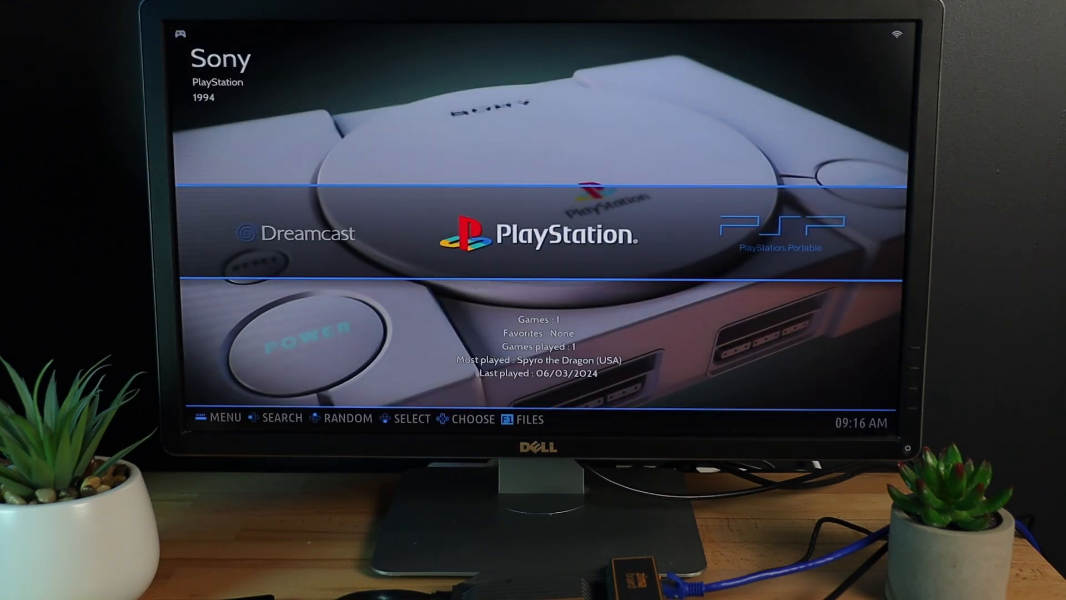
- Bring up the Batocera main menu over the PlayStation system page
key(Return)
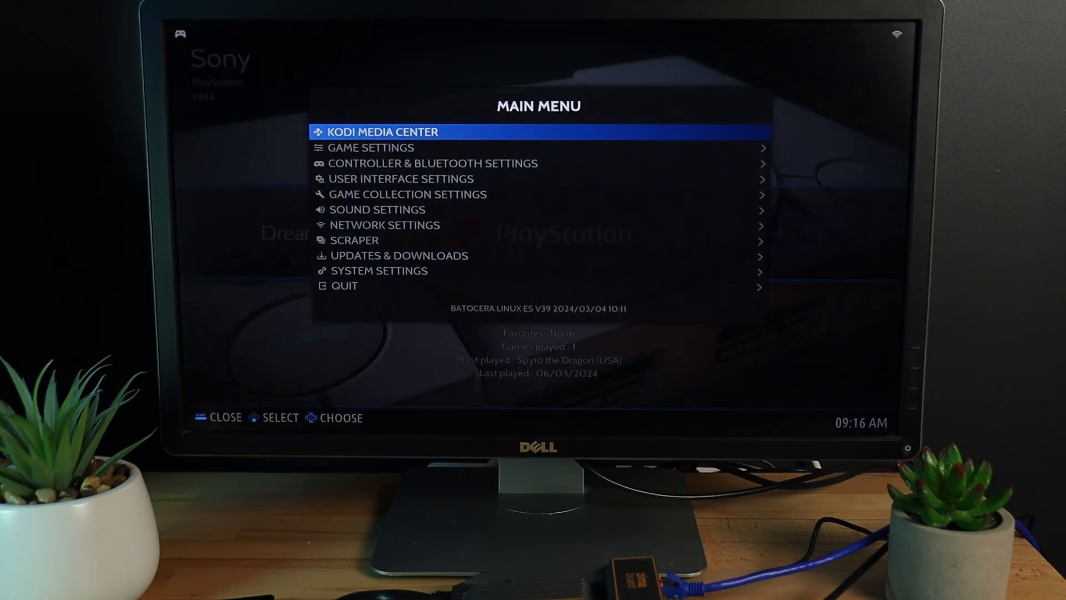
- Go into System Settings and start Install on a New Disk
key(Down)
key(Down)
key(Down)
key(Down)
key(Down)
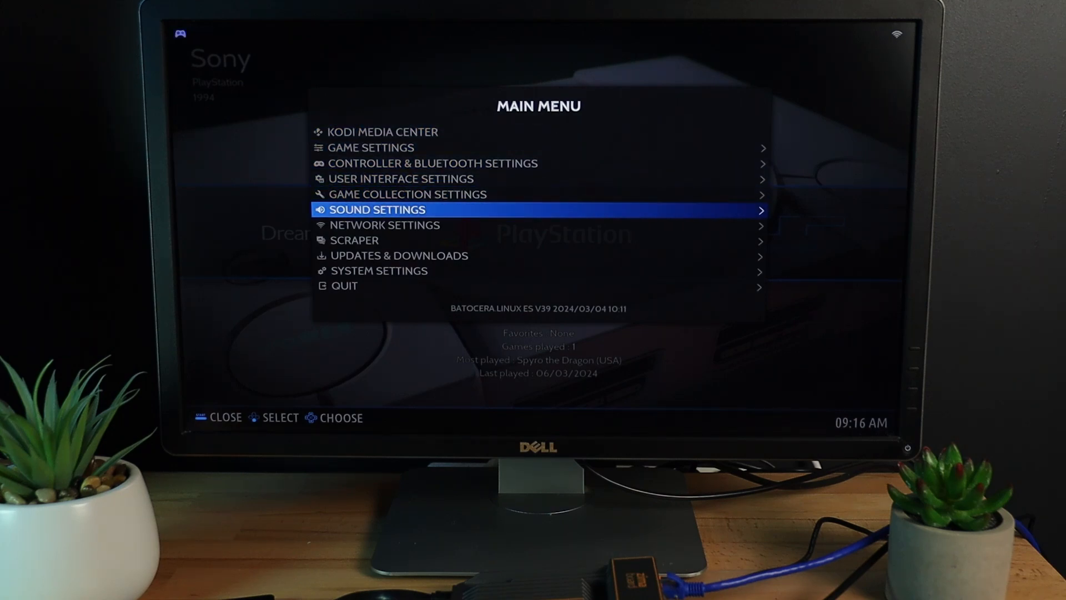
key(Down)
key(Down)
key(Down)
key(Down)
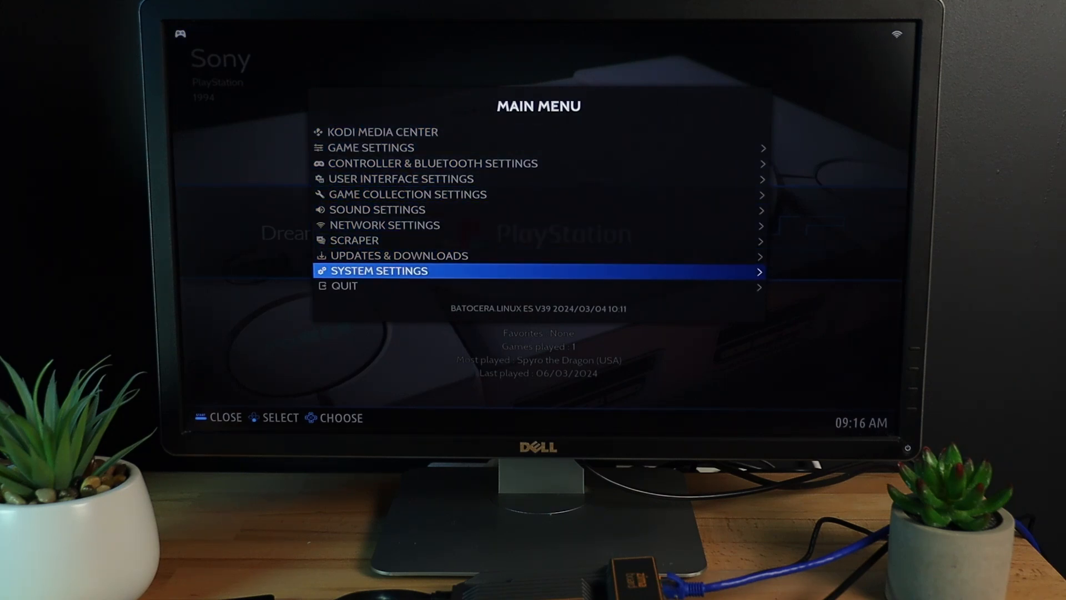
key(Return)
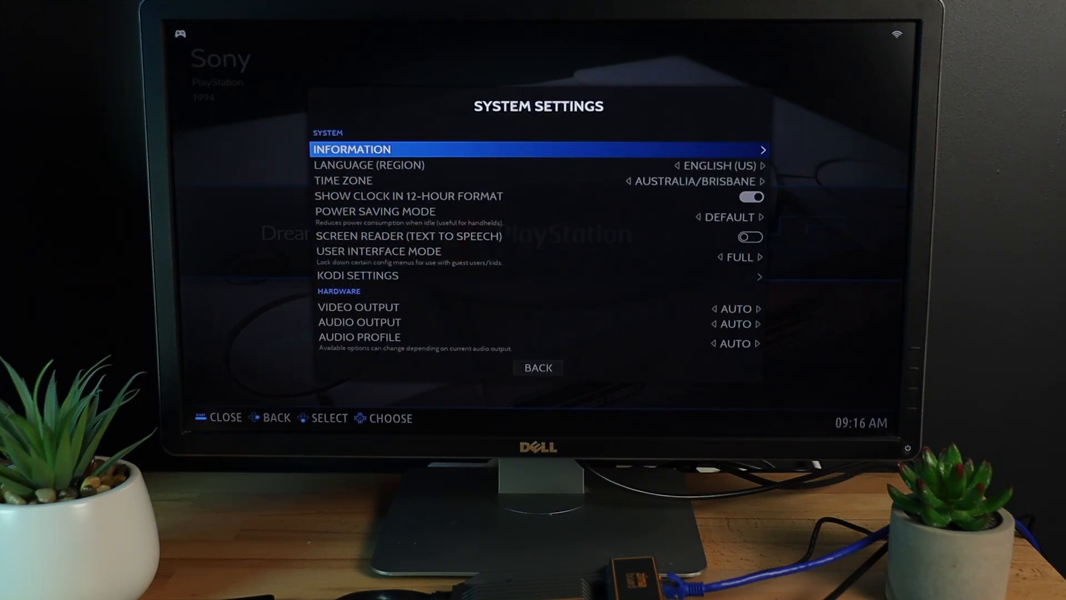
key(Down)
key(Down)
key(Down)
key(Down)
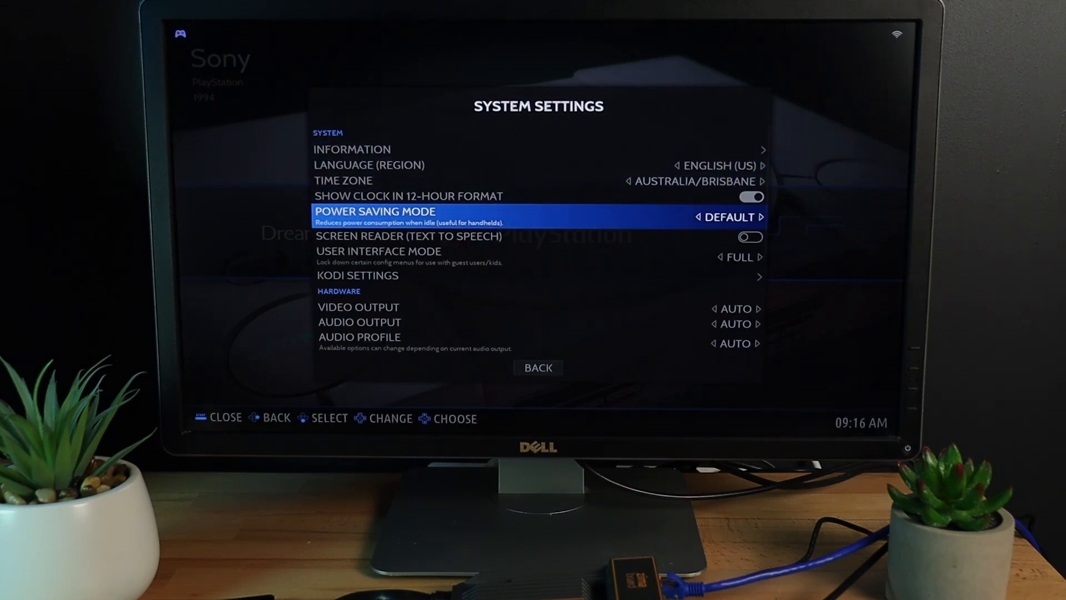
key(Down)
key(Down)
key(Down)
key(Down)
key(Down)
key(Down)
key(Down)
key(Down)
key(Down)
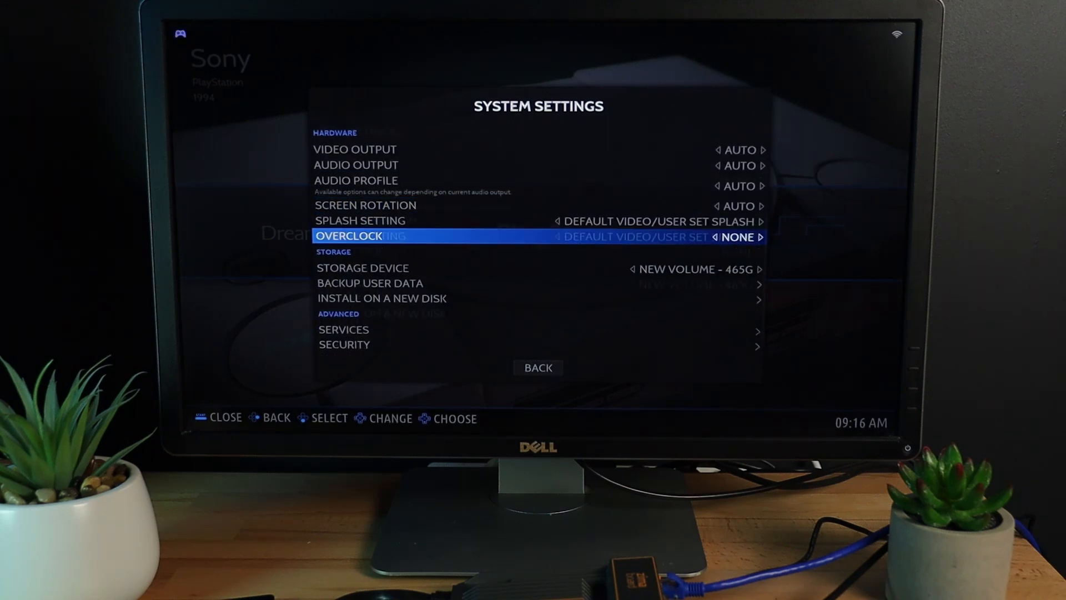
key(Down)
key(Down)
key(Down)
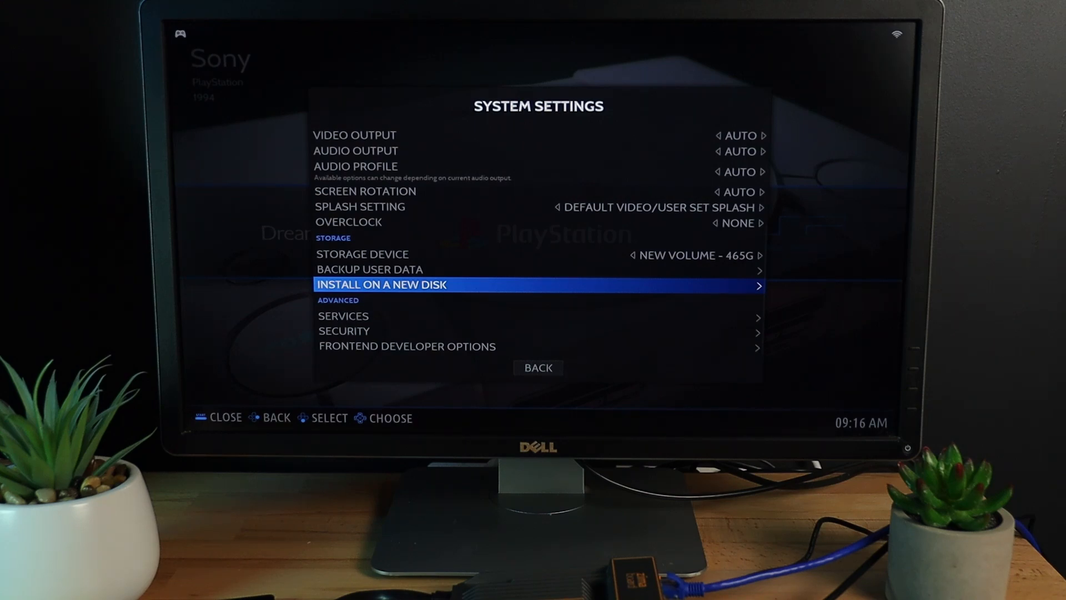
key(Return)
key(Return)
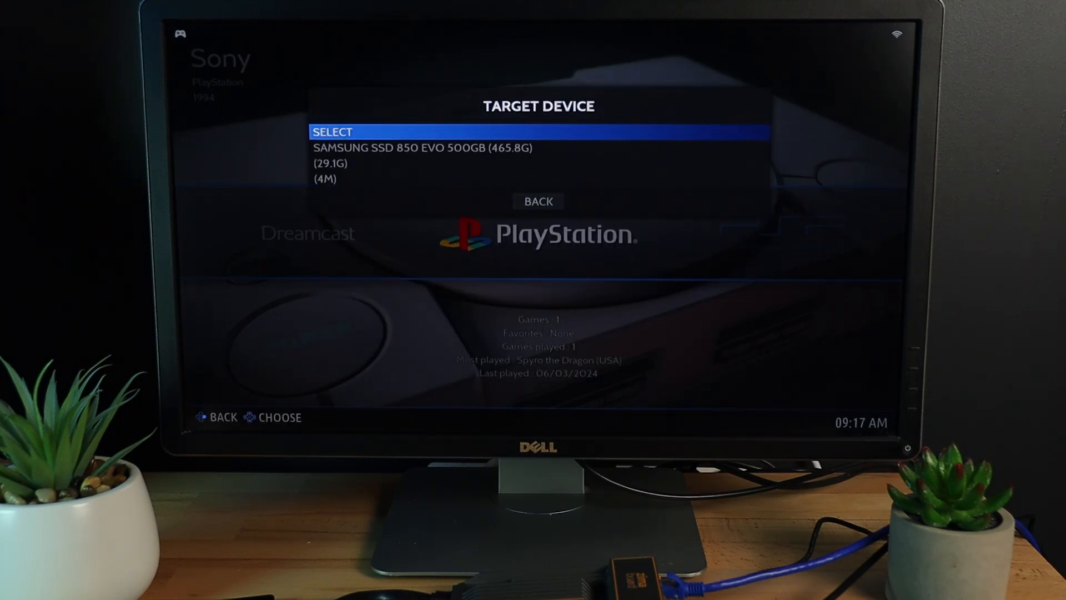
- Set the target device to the 29.1G drive and move to the Are You Sure? confirmation
key(Down)
key(Down)
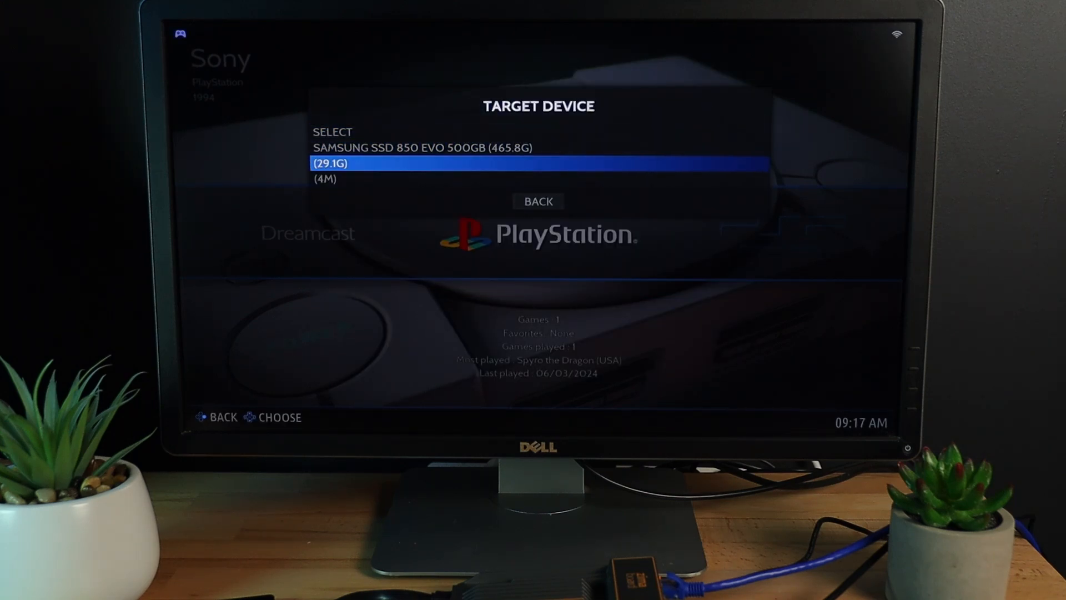
key(Return)
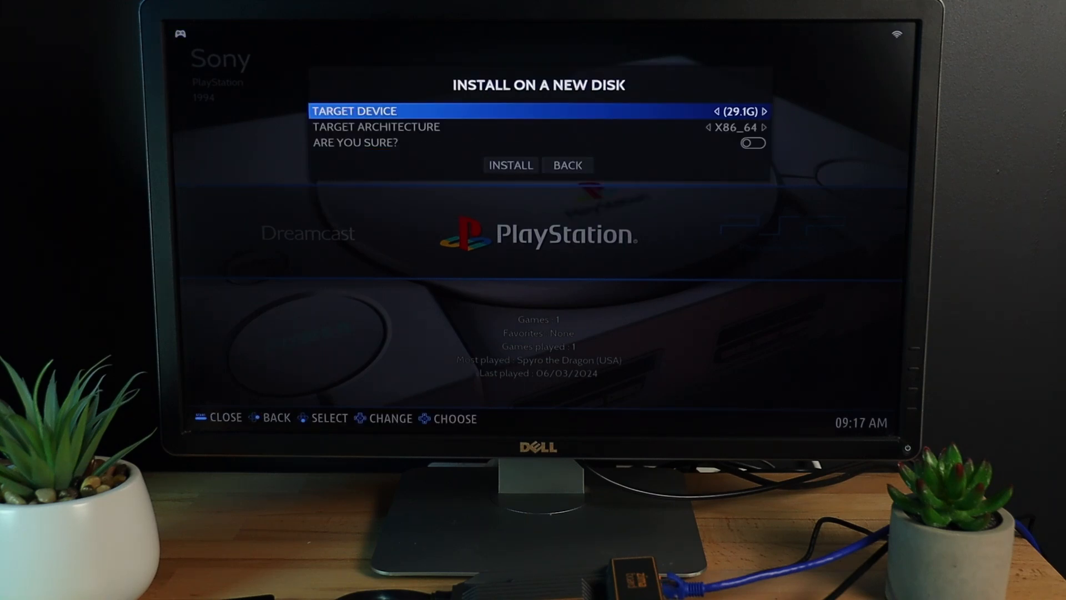
key(Down)
key(Down)
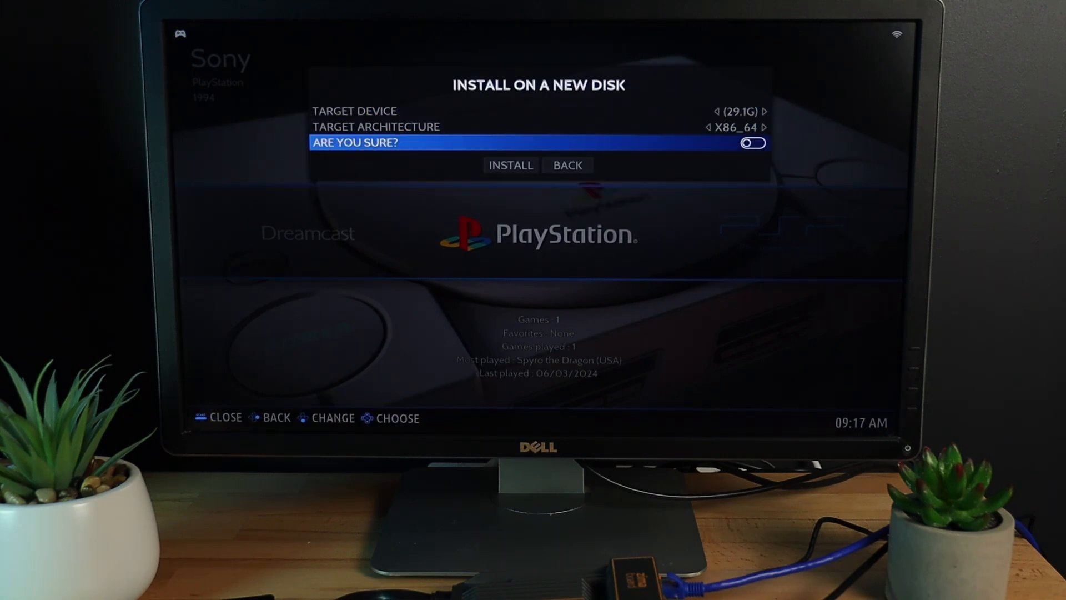
key(Down)
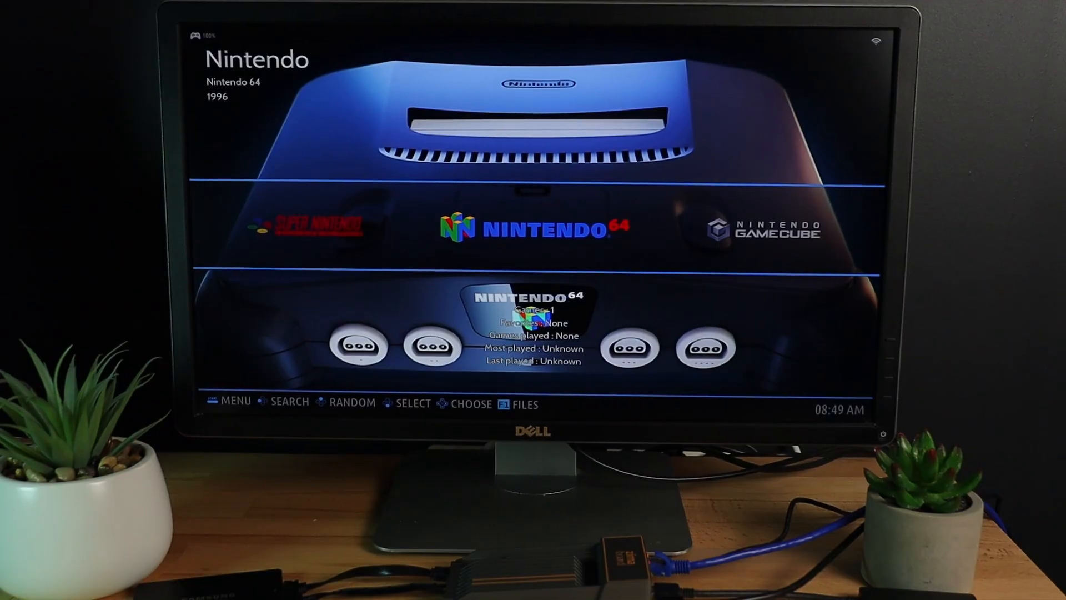
- Launch Sonic The Hedgehog from the Sega Mega Drive game list
key(Right)
key(Right)
key(Right)
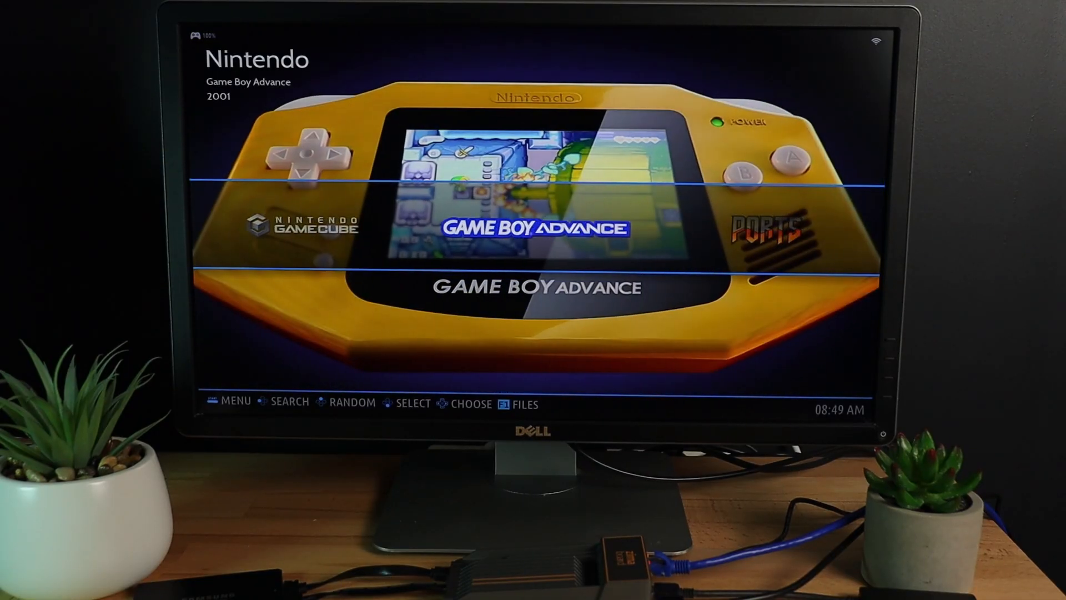
key(Right)
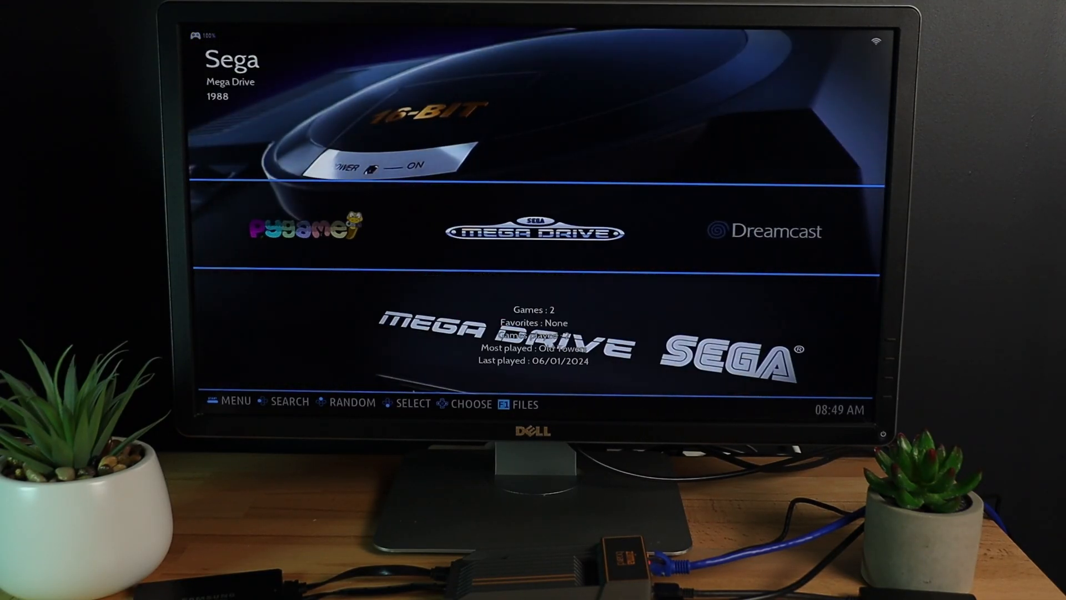
key(Return)
key(Right)
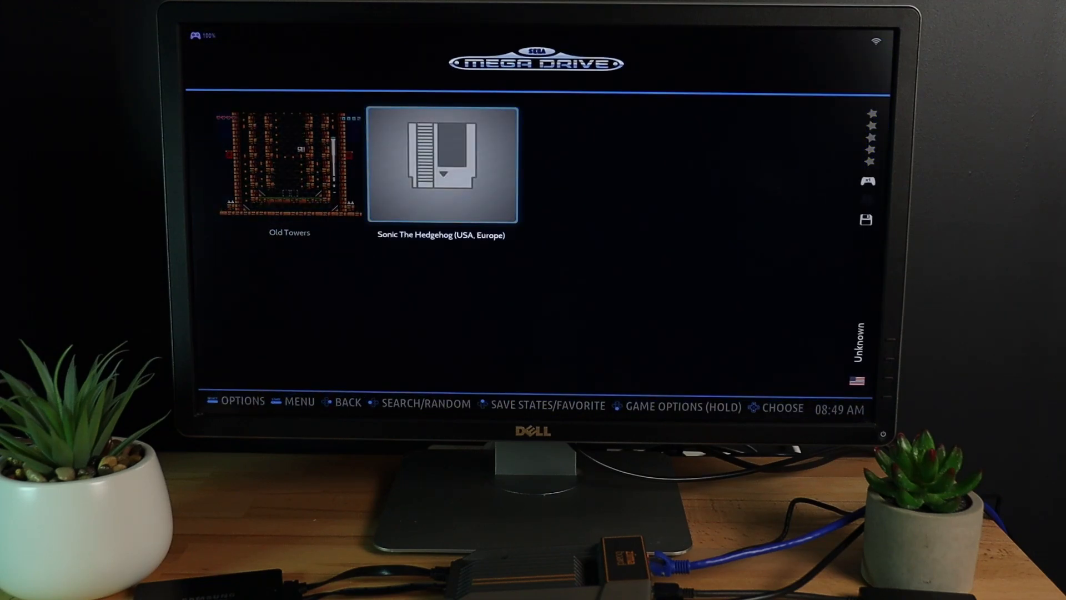
key(Return)
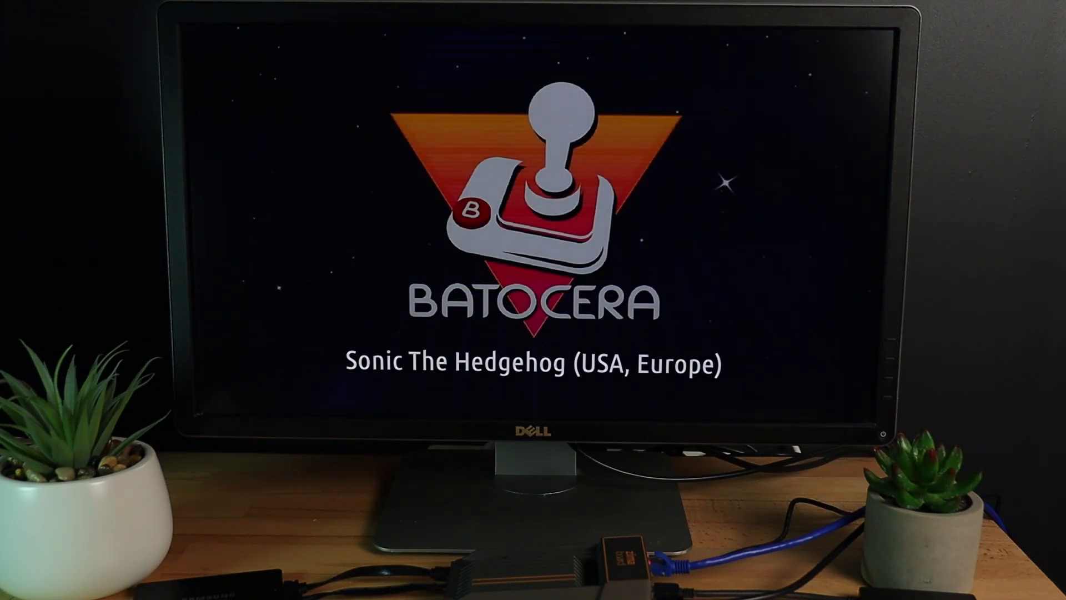
- Run Sonic right through Green Hill Zone, jumping the bridge and collecting rings
key(Right)
key(Right)
key(Right)
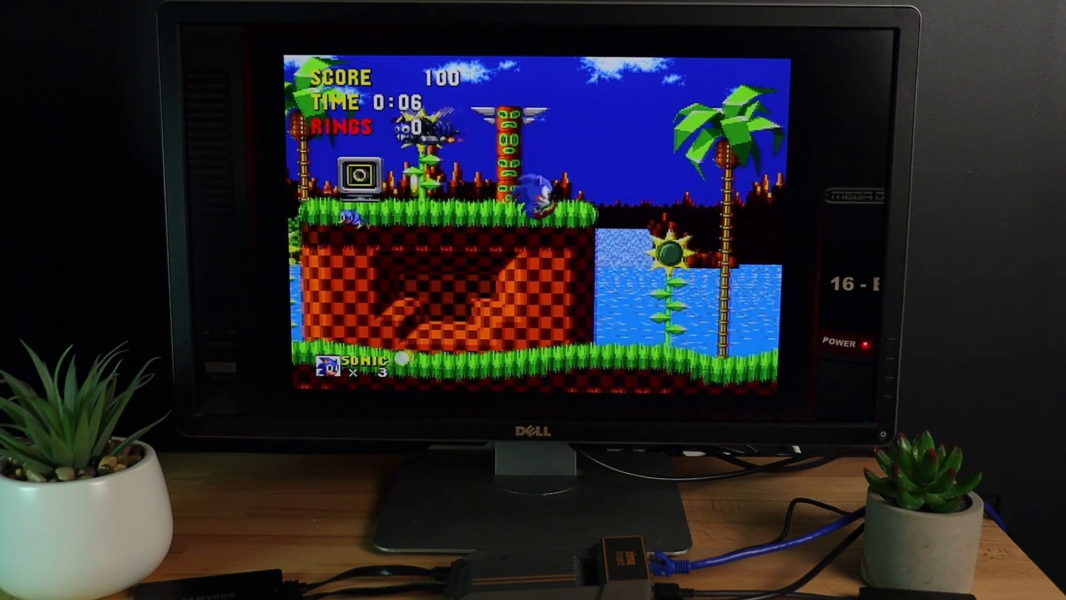
key(Right)
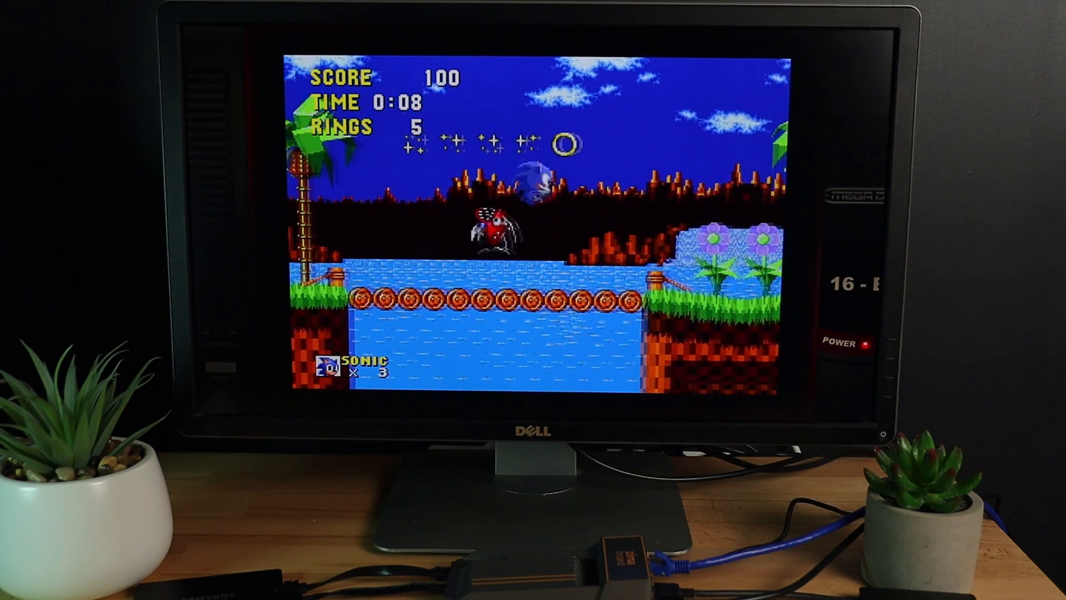
key(Right)
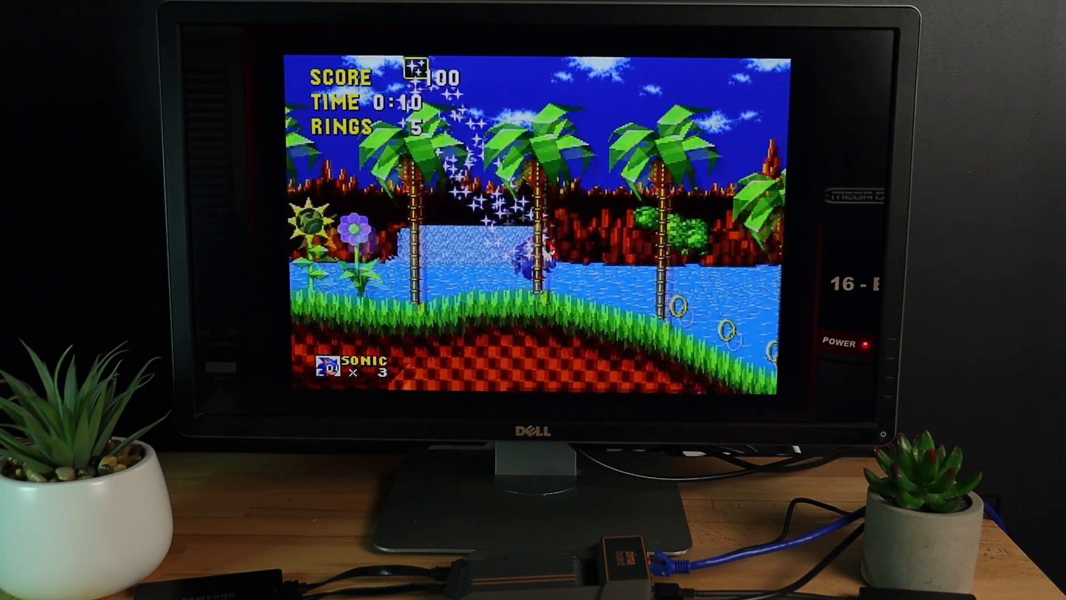
key(Right)
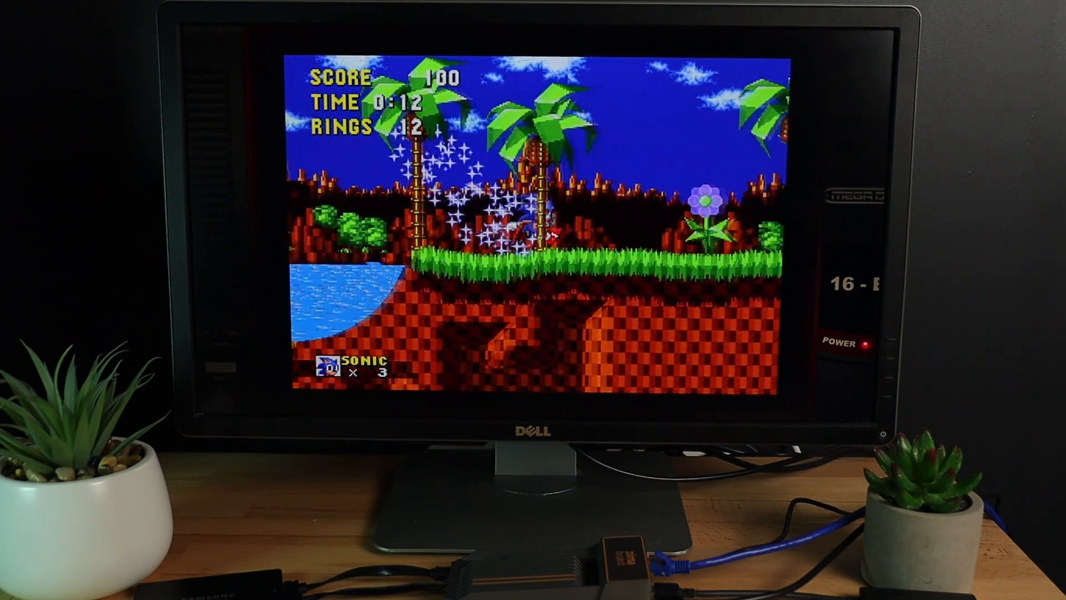